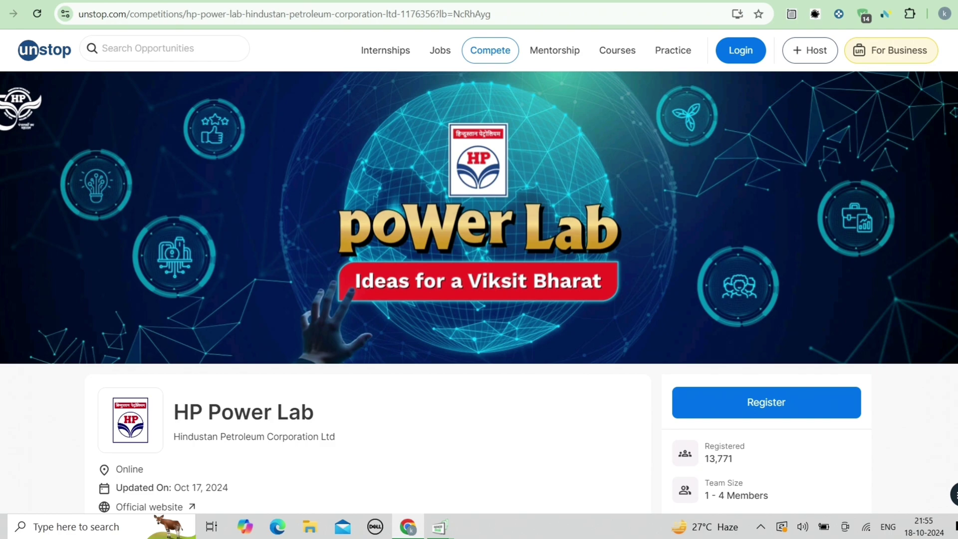
scroll(511, 35, "down", 2)
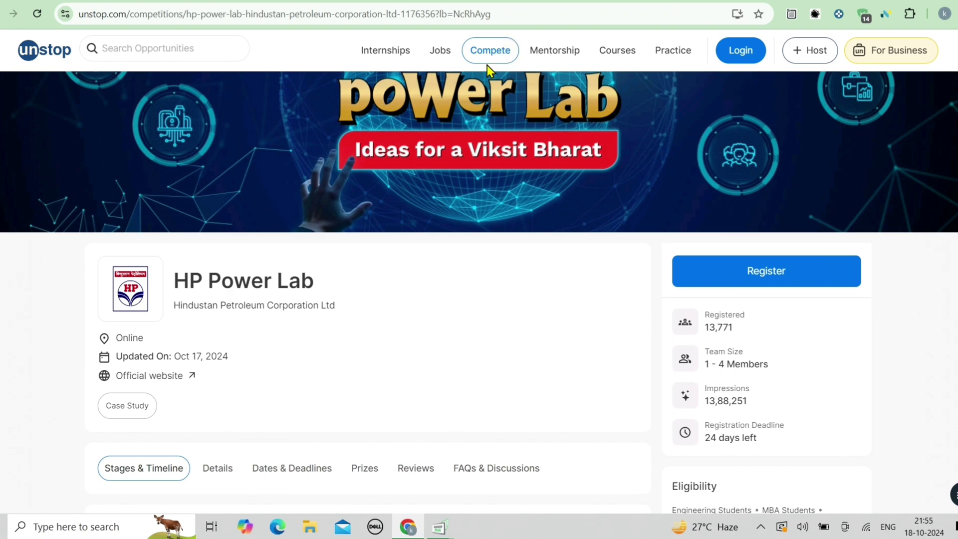
scroll(523, 150, "down", 3)
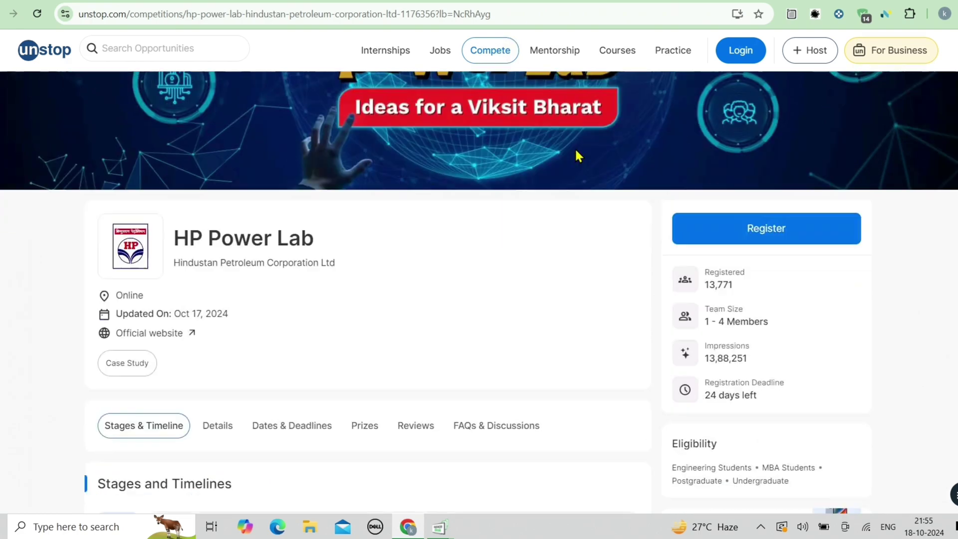
scroll(551, 243, "down", 1)
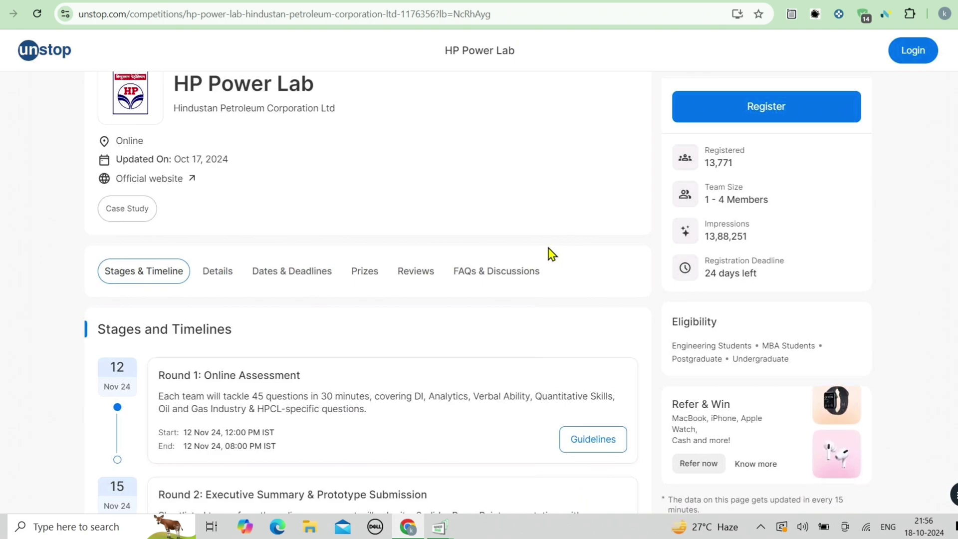
scroll(551, 254, "down", 2)
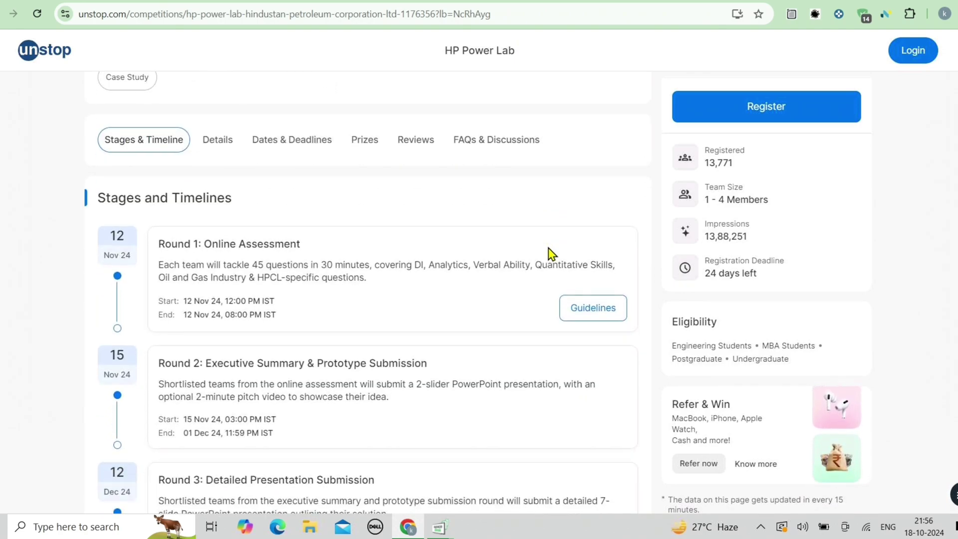
scroll(552, 255, "down", 3)
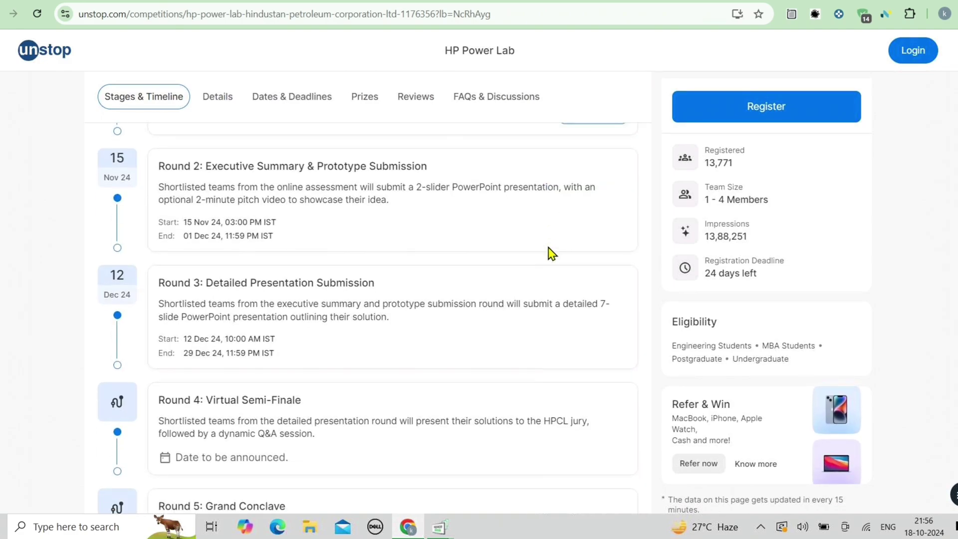
scroll(551, 254, "down", 2)
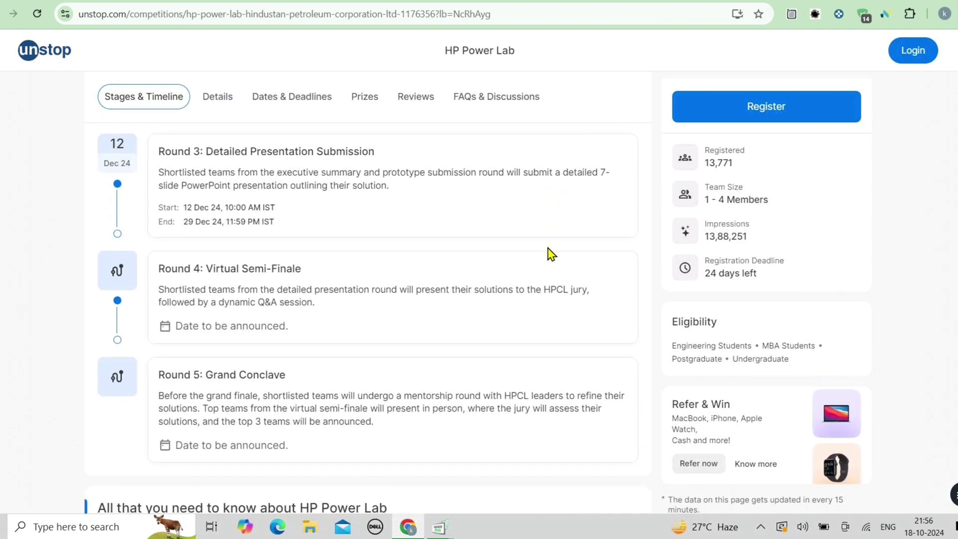
scroll(552, 255, "down", 2)
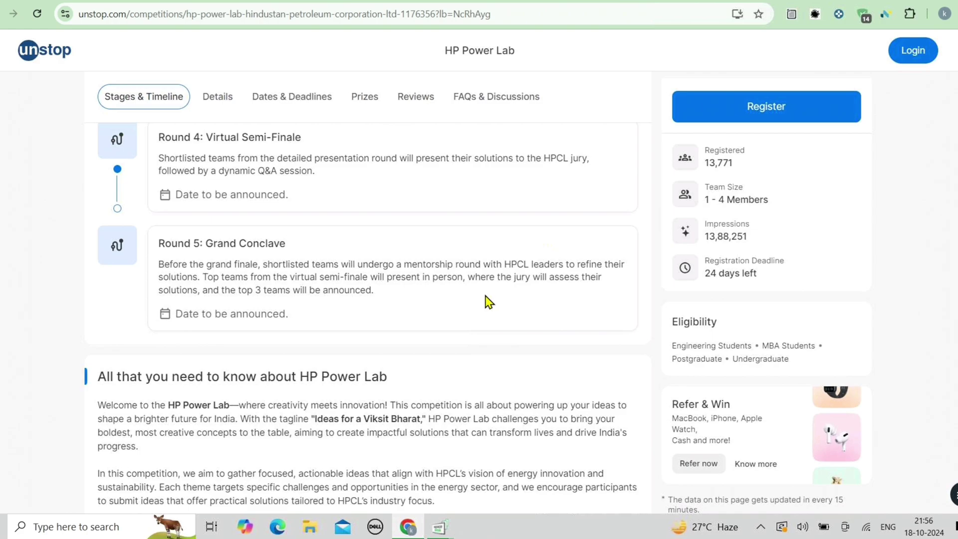
scroll(484, 299, "down", 3)
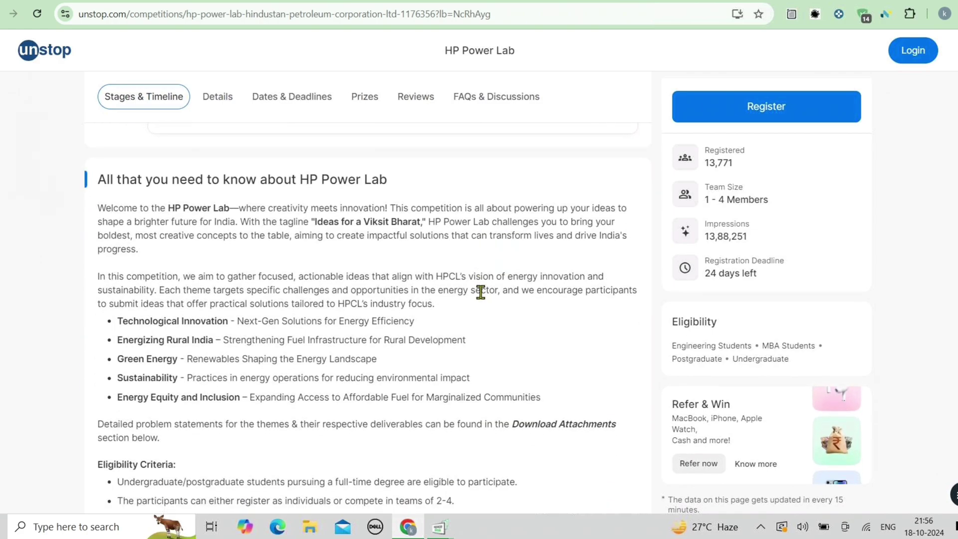
scroll(478, 295, "down", 2)
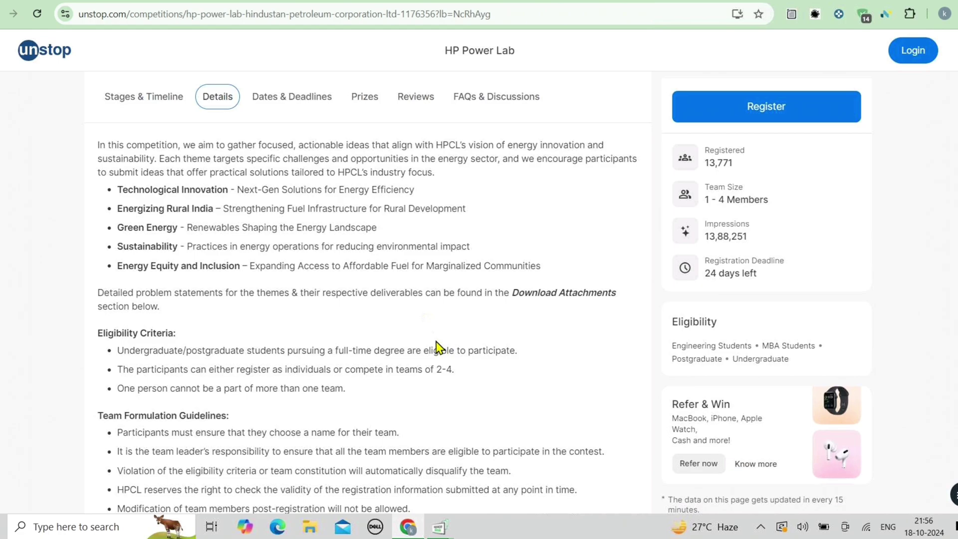
scroll(429, 333, "up", 3)
scroll(429, 334, "up", 5)
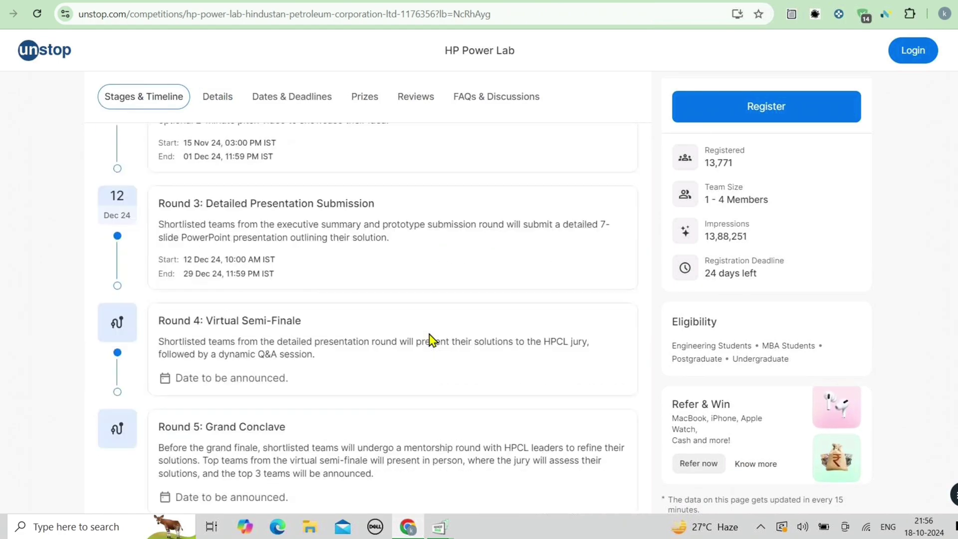
scroll(429, 334, "up", 1)
scroll(432, 339, "up", 4)
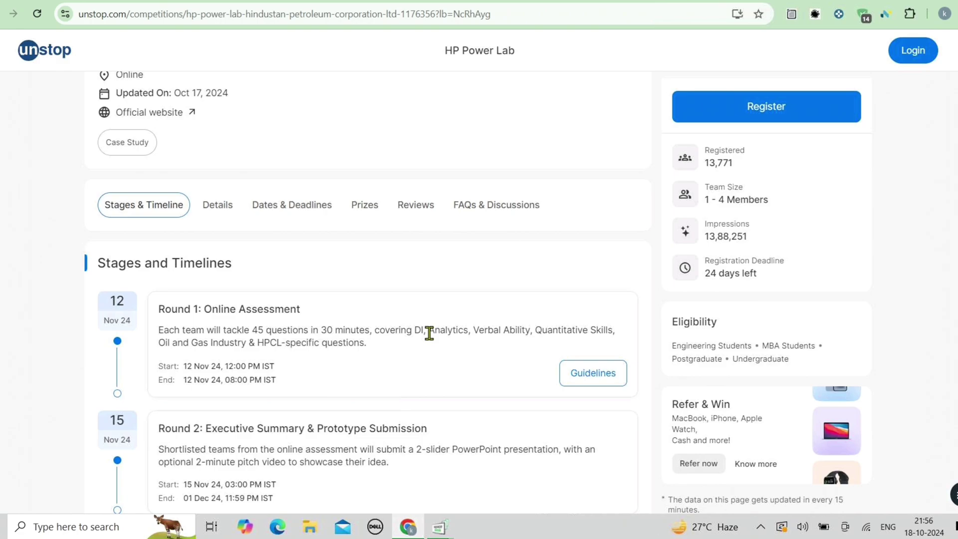
scroll(386, 332, "down", 2)
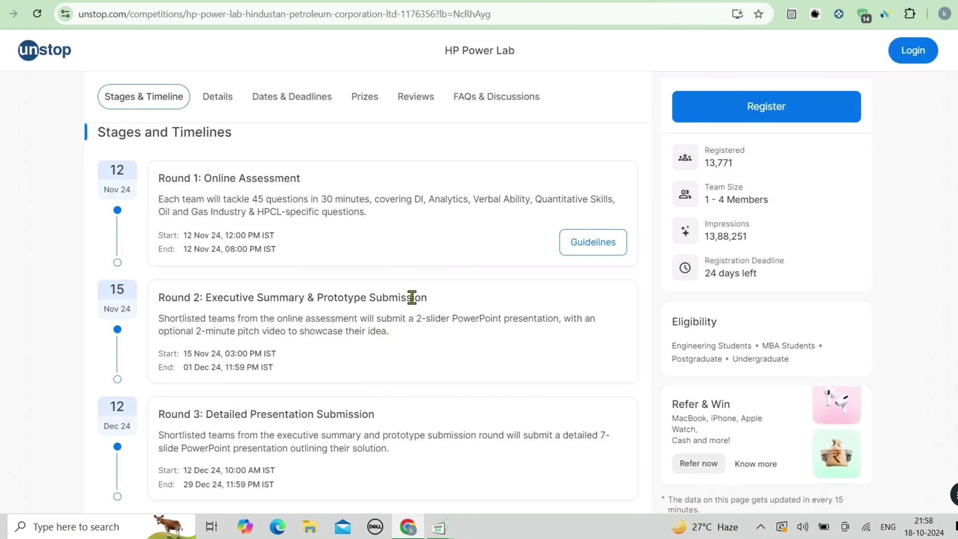
scroll(500, 345, "down", 3)
scroll(495, 355, "down", 7)
scroll(493, 355, "down", 5)
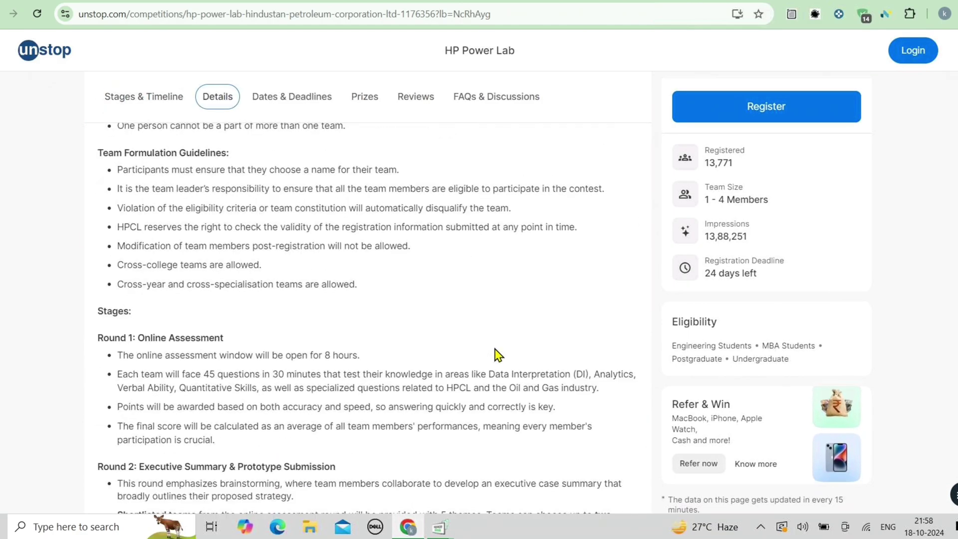
scroll(494, 355, "down", 3)
scroll(495, 355, "down", 6)
scroll(494, 354, "down", 4)
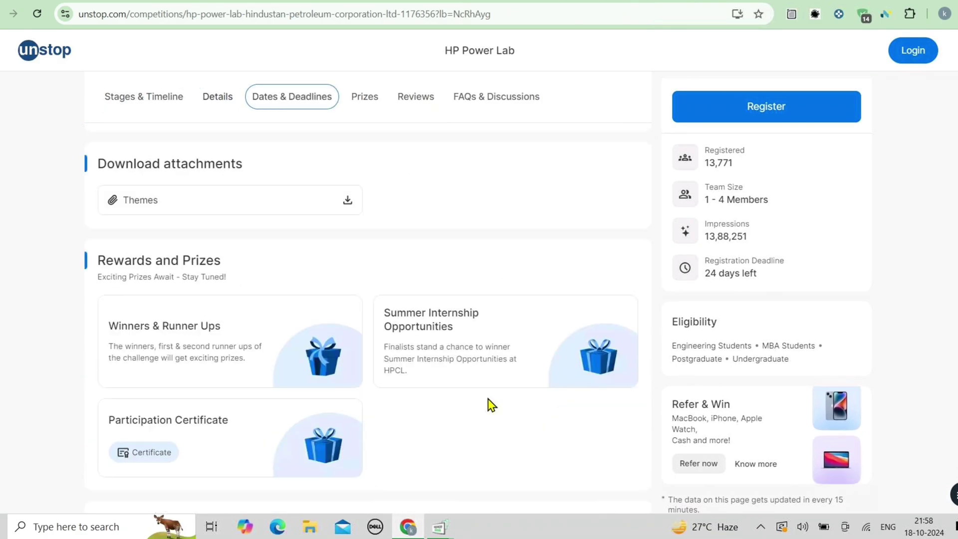
scroll(487, 404, "down", 3)
scroll(477, 374, "up", 2)
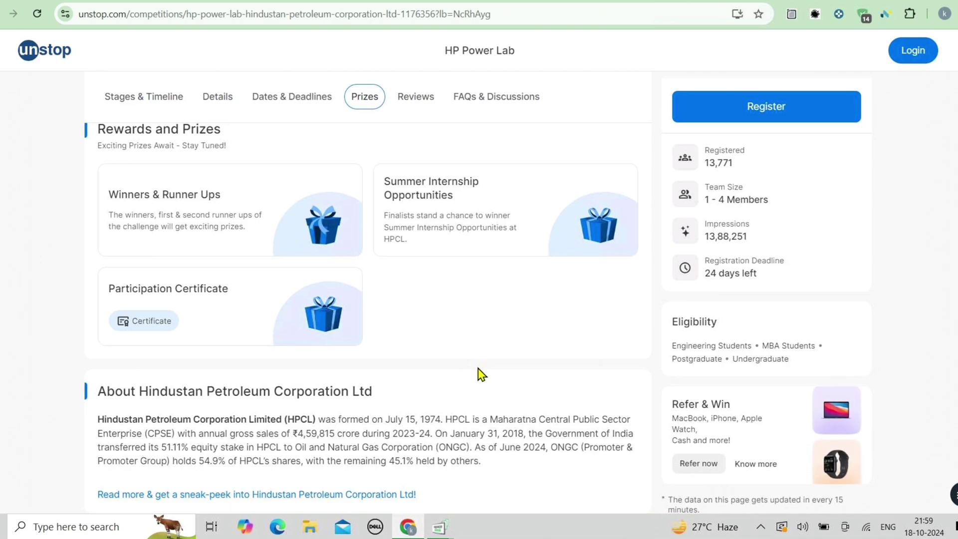
scroll(479, 375, "up", 3)
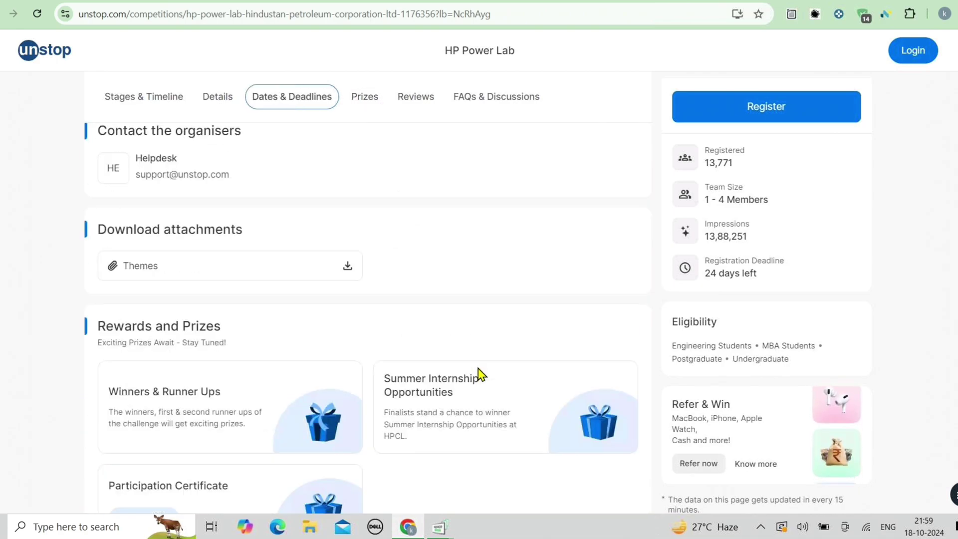